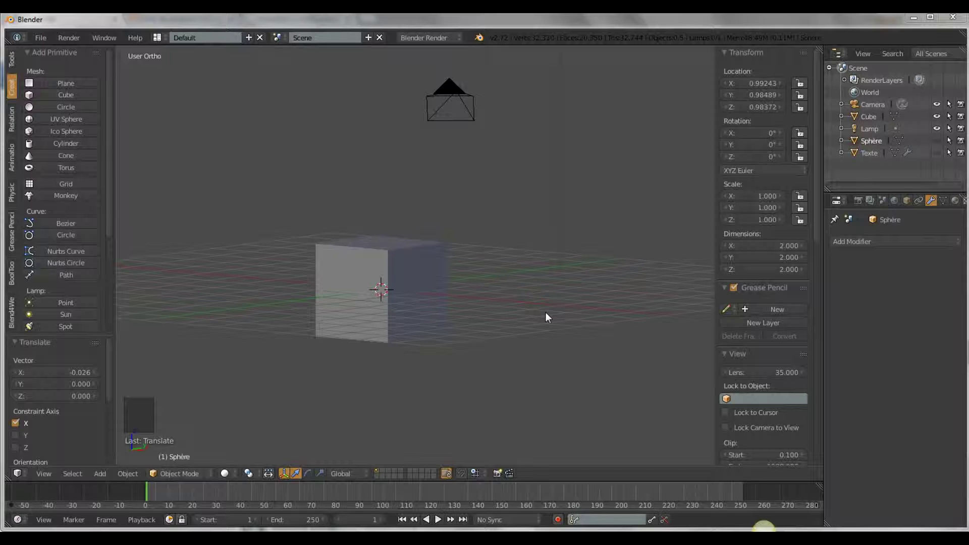
# - Make the hidden Sphère object visible in the 3D view alongside the cube
pyautogui.moveTo(535, 315); pyautogui.dragTo(576, 342, button='middle')
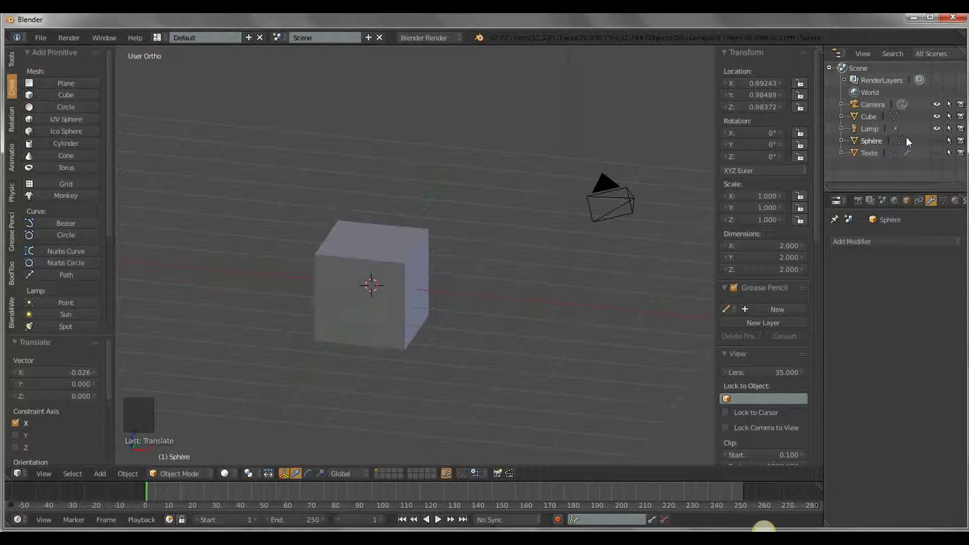
pyautogui.click(938, 141)
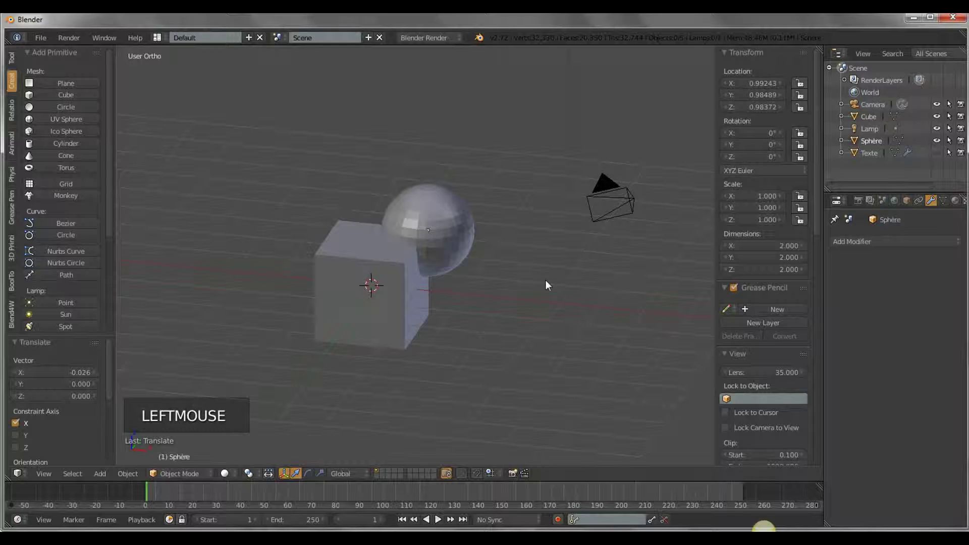
pyautogui.moveTo(493, 329); pyautogui.dragTo(387, 269, button='middle')
# - Add a Boolean modifier to the cube with the Intersect operation and Sphère as its target object
pyautogui.rightClick(396, 261)
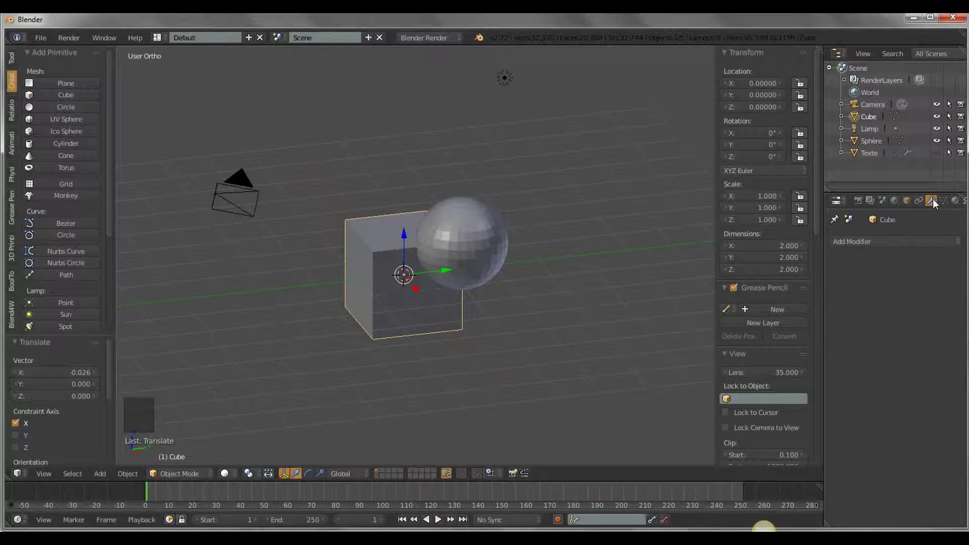
pyautogui.click(879, 241)
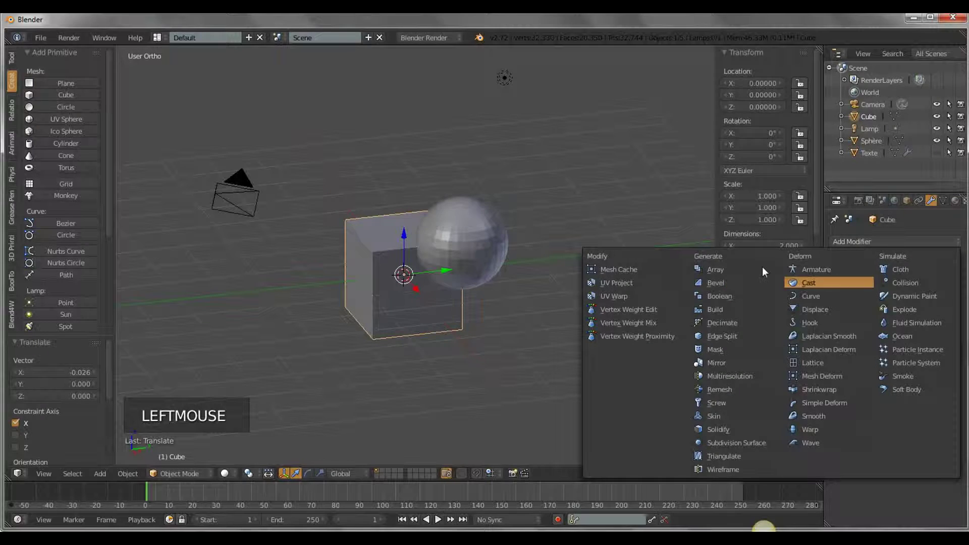
pyautogui.click(721, 297)
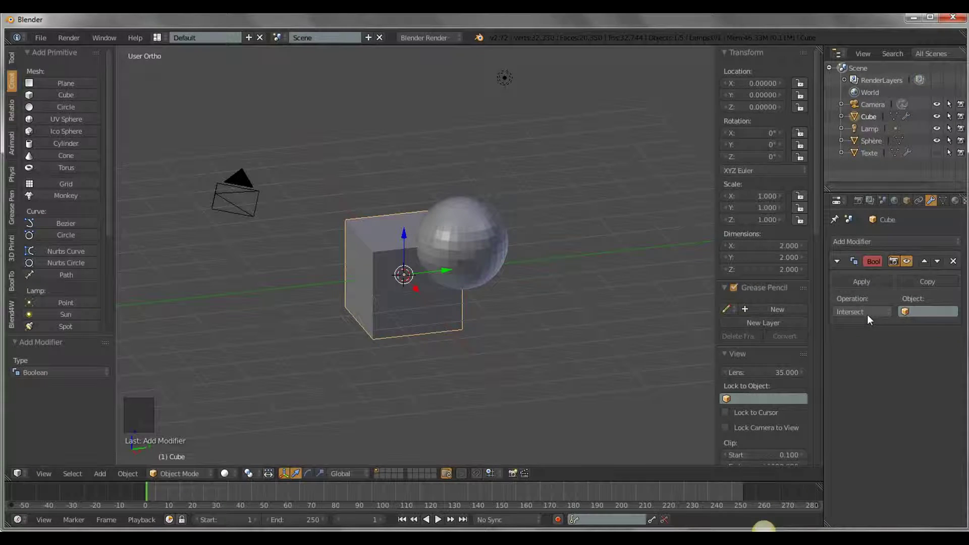
pyautogui.click(918, 312)
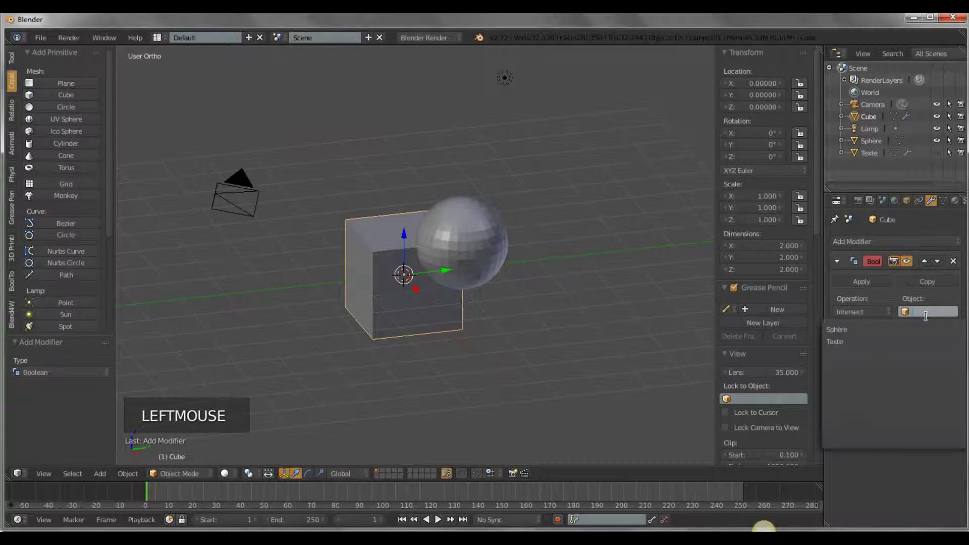
pyautogui.click(867, 328)
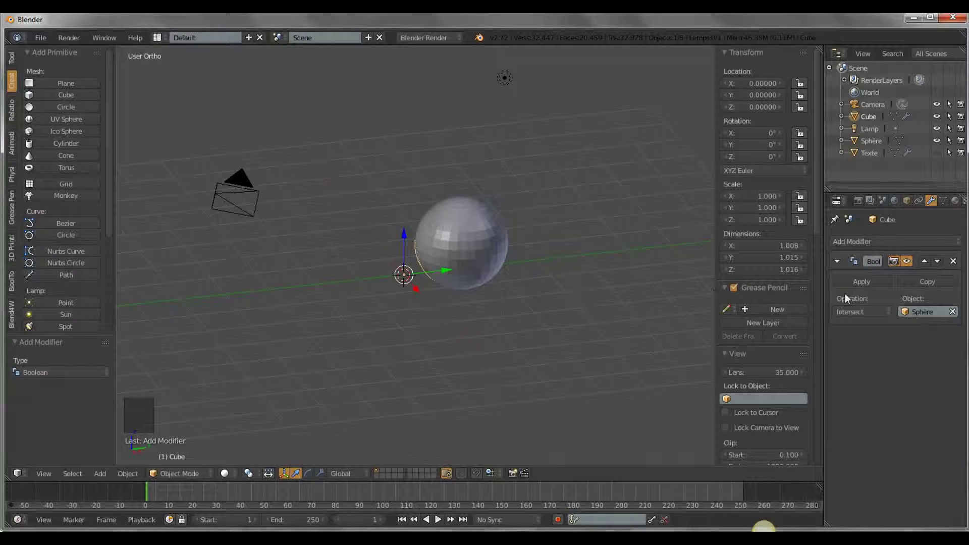
# - Hide the Sphère object and examine the cube's Intersect shape up close
pyautogui.click(937, 141)
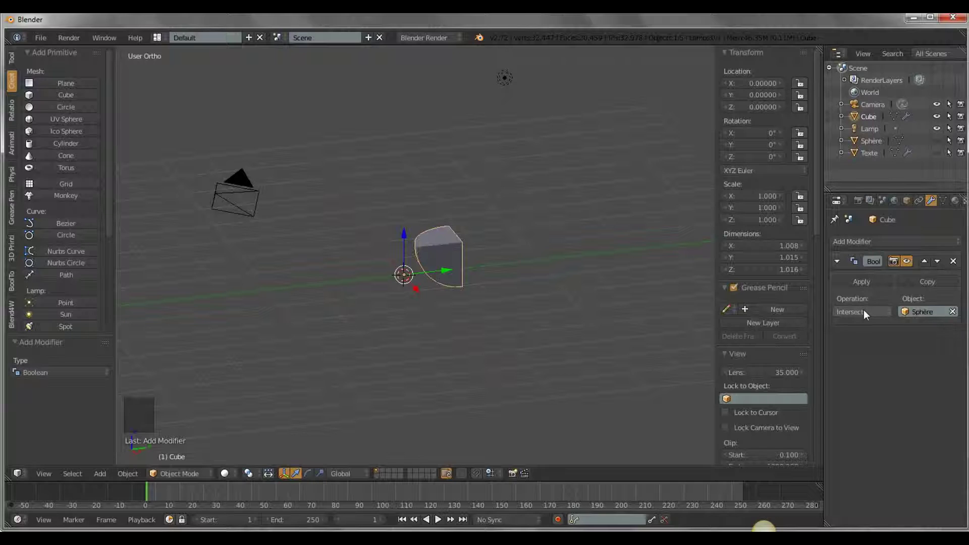
pyautogui.scroll(3, 460, 316)
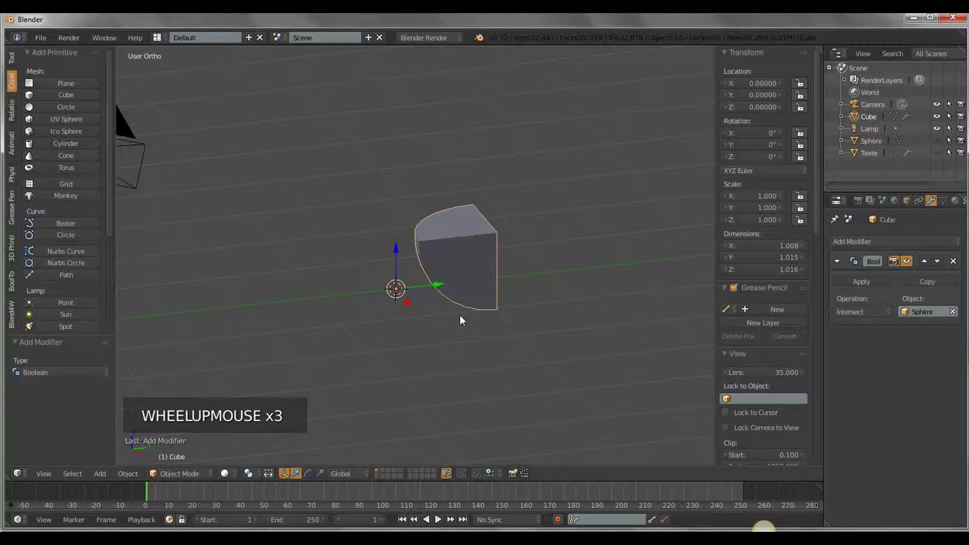
pyautogui.scroll(1, 460, 319)
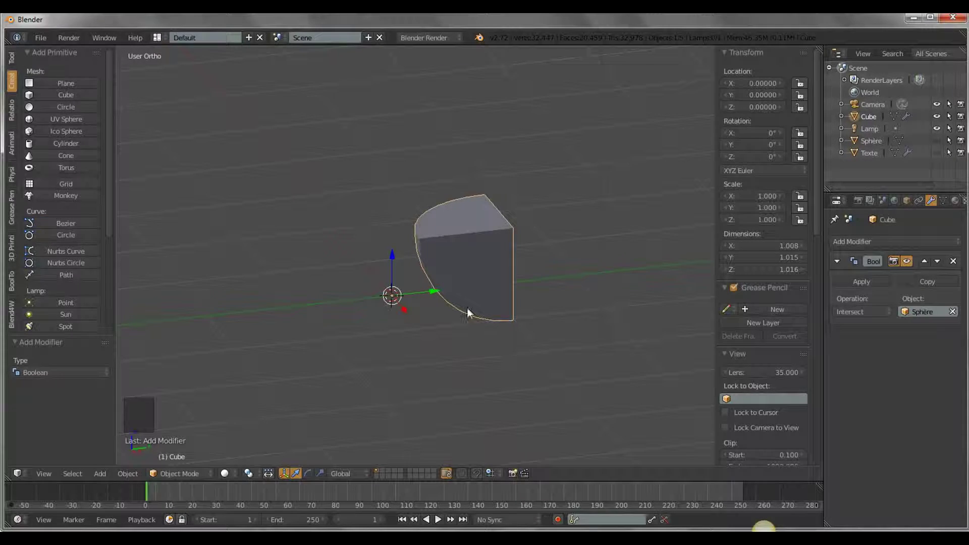
pyautogui.moveTo(497, 355); pyautogui.dragTo(454, 303, button='middle')
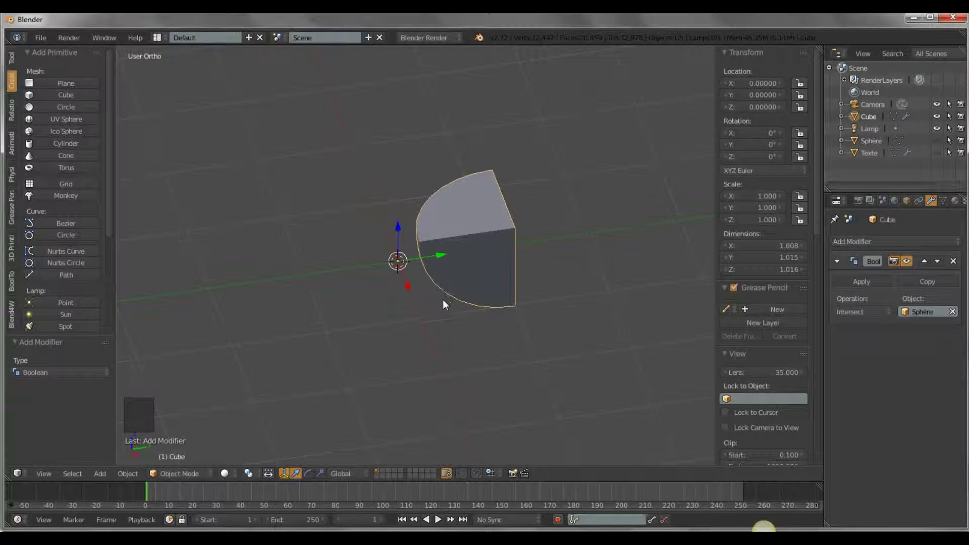
# - Change the operation of the cube's Boolean modifier to Union
pyautogui.click(864, 312)
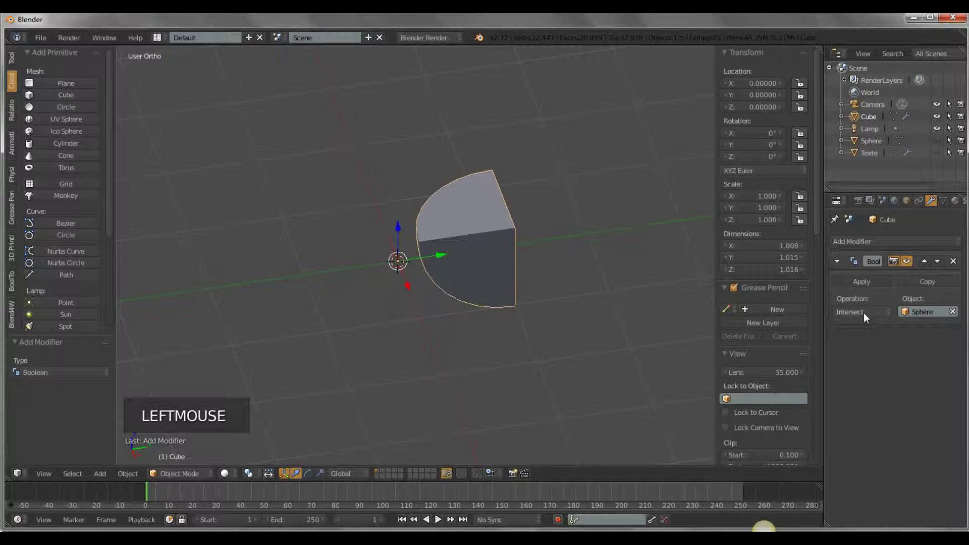
pyautogui.click(884, 312)
pyautogui.click(879, 289)
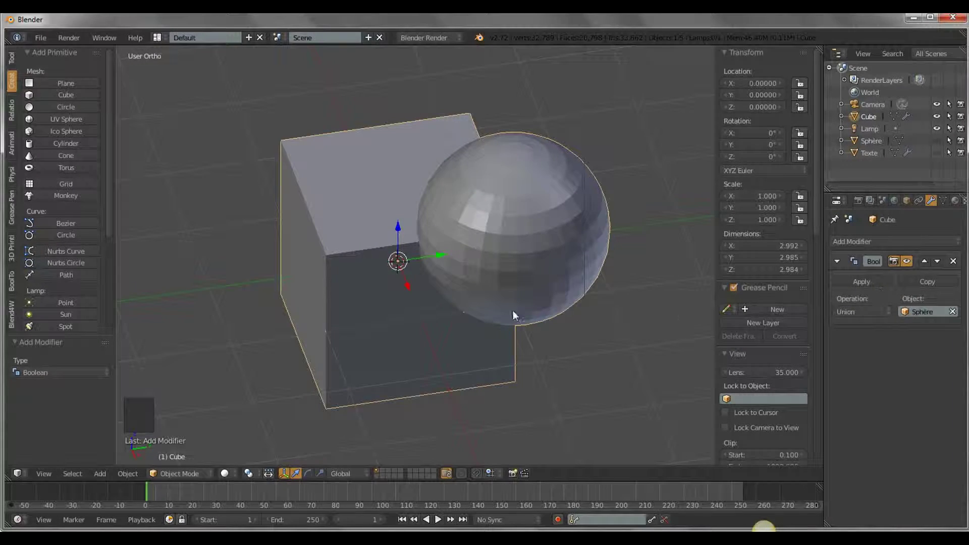
pyautogui.moveTo(592, 388); pyautogui.dragTo(541, 272, button='middle')
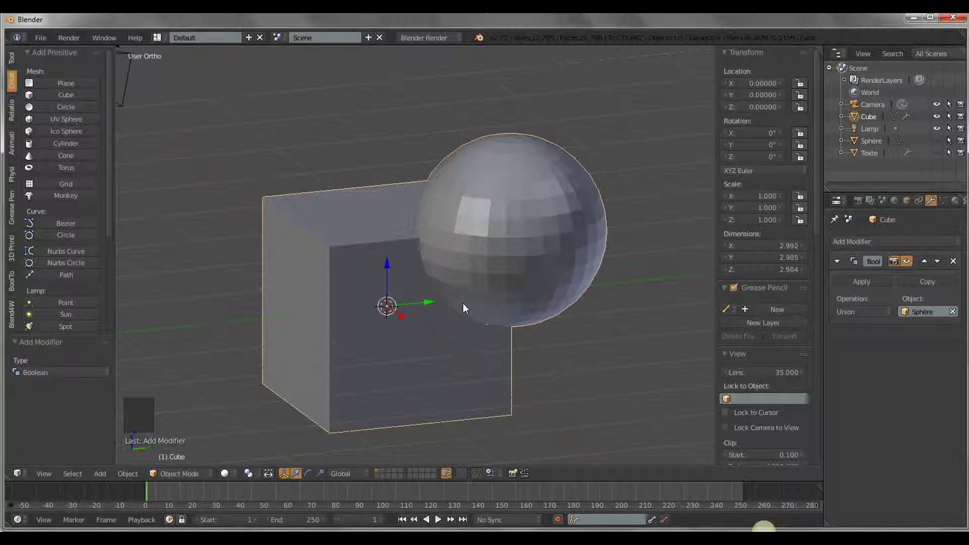
# - Switch the view to wireframe and examine how the cube and sphere meshes join under the Union operation
pyautogui.press('z')
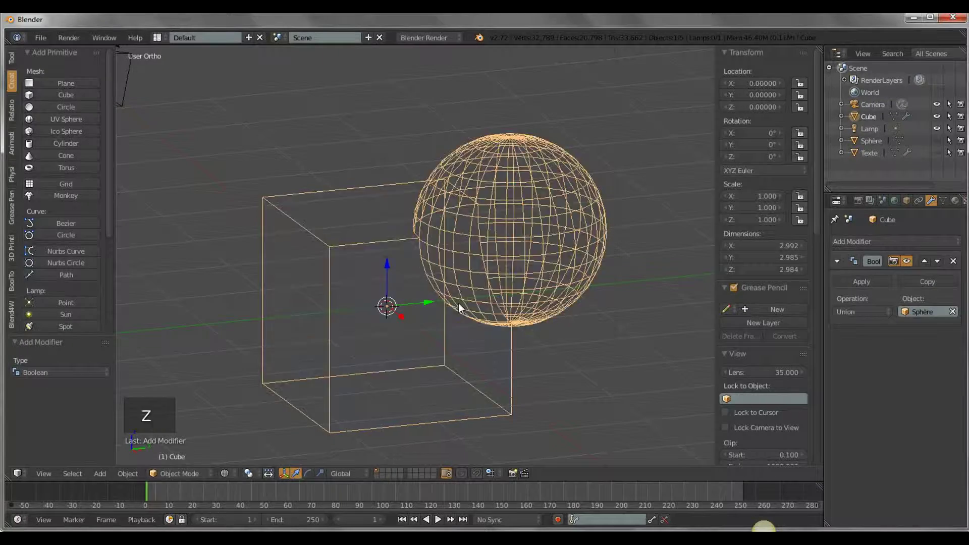
pyautogui.moveTo(479, 350); pyautogui.dragTo(476, 307, button='middle')
pyautogui.scroll(4, 478, 320)
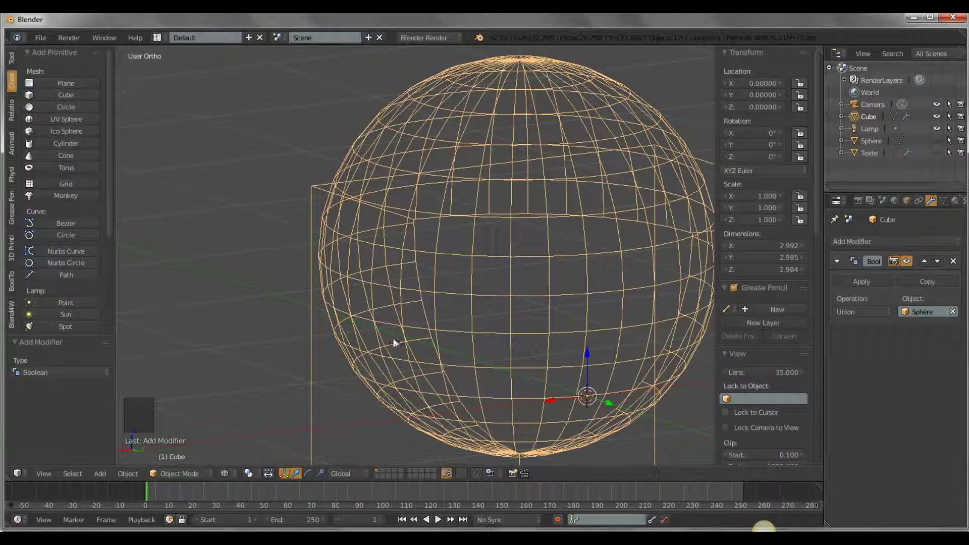
pyautogui.moveTo(373, 332); pyautogui.dragTo(542, 320, button='middle')
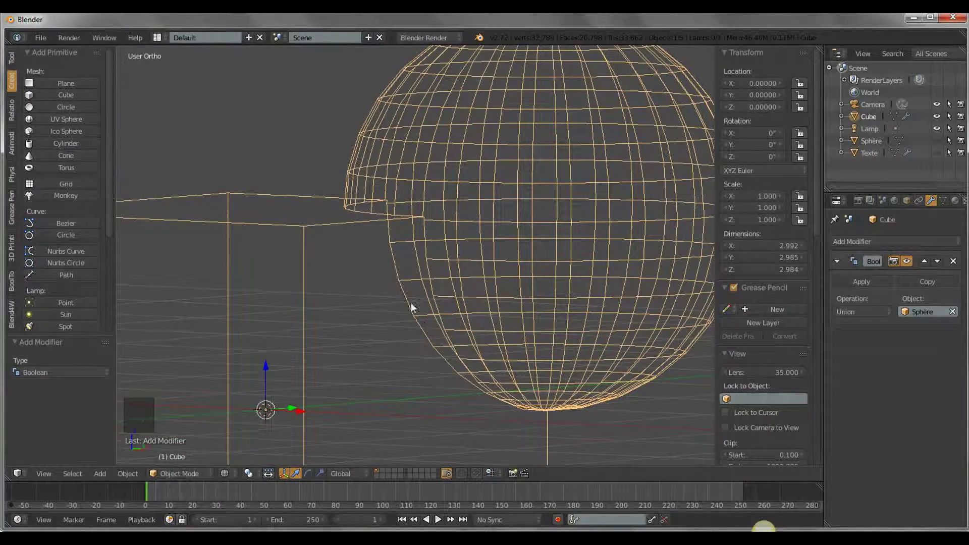
pyautogui.moveTo(305, 270); pyautogui.dragTo(321, 316, button='middle')
pyautogui.scroll(-4, 322, 315)
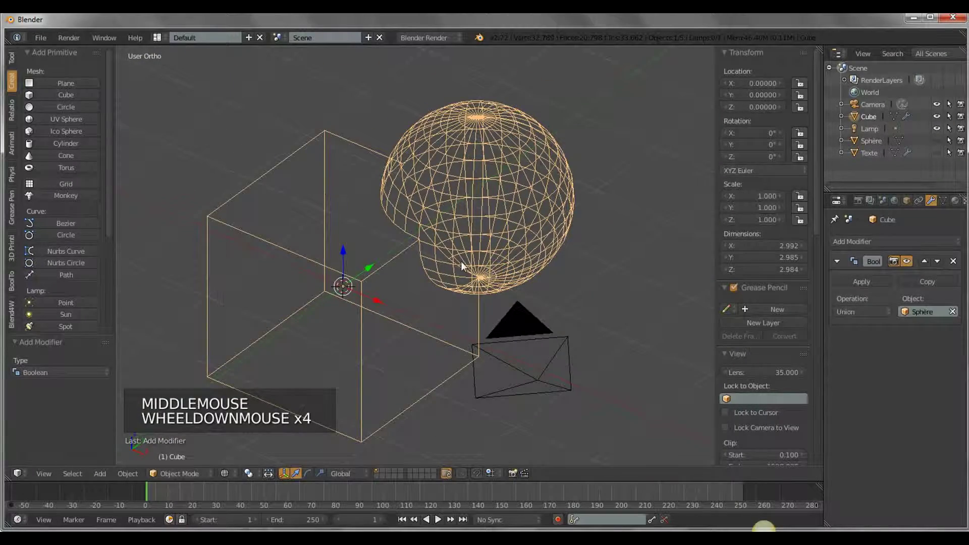
# - Change the operation of the cube's Boolean modifier to Difference
pyautogui.click(873, 311)
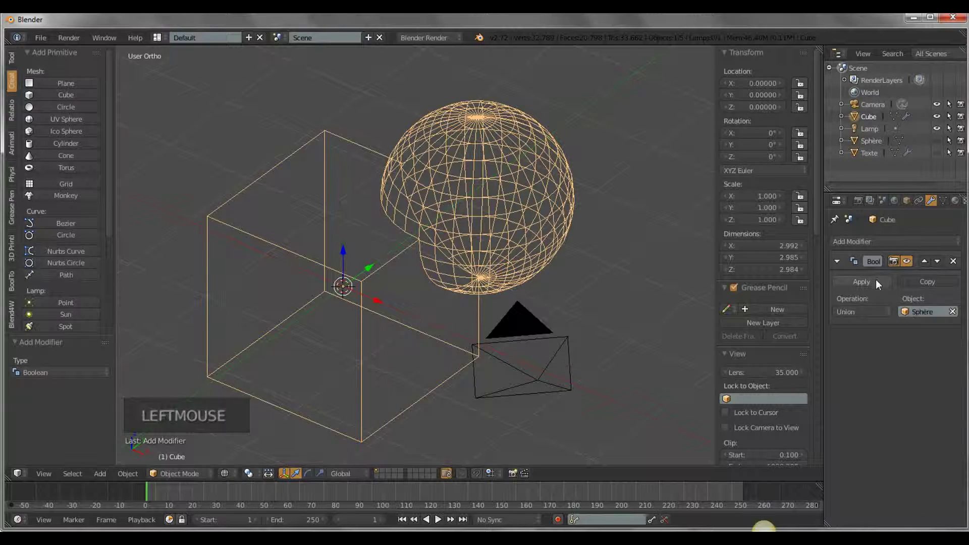
pyautogui.click(850, 309)
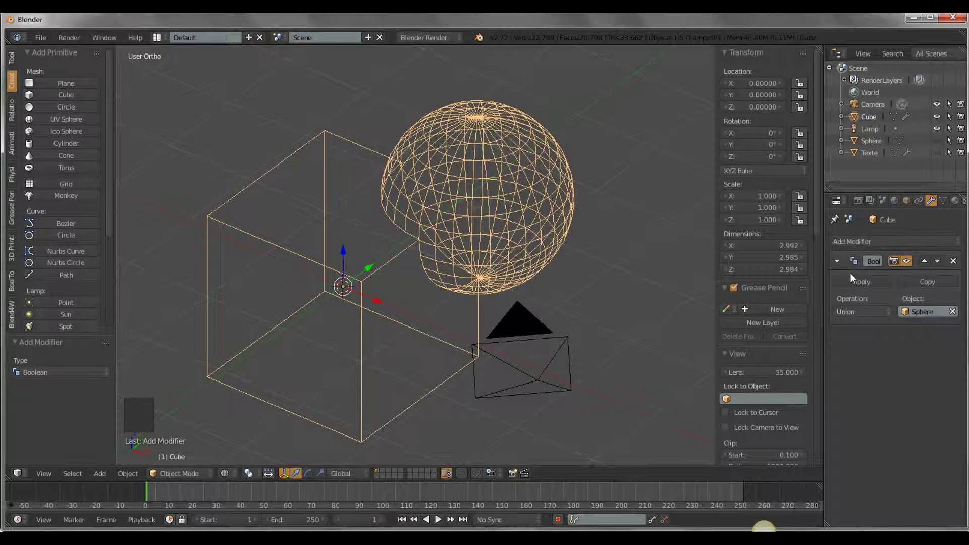
pyautogui.click(851, 311)
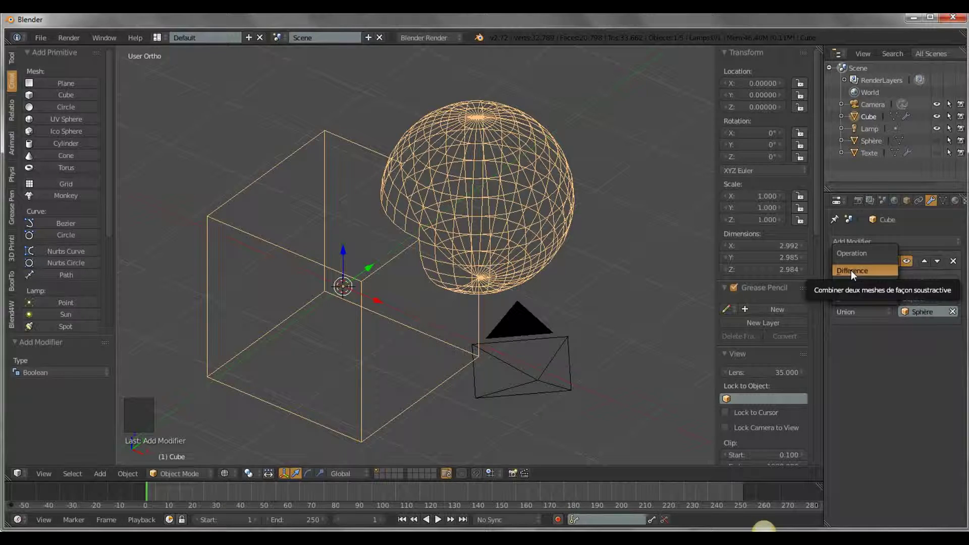
pyautogui.click(852, 270)
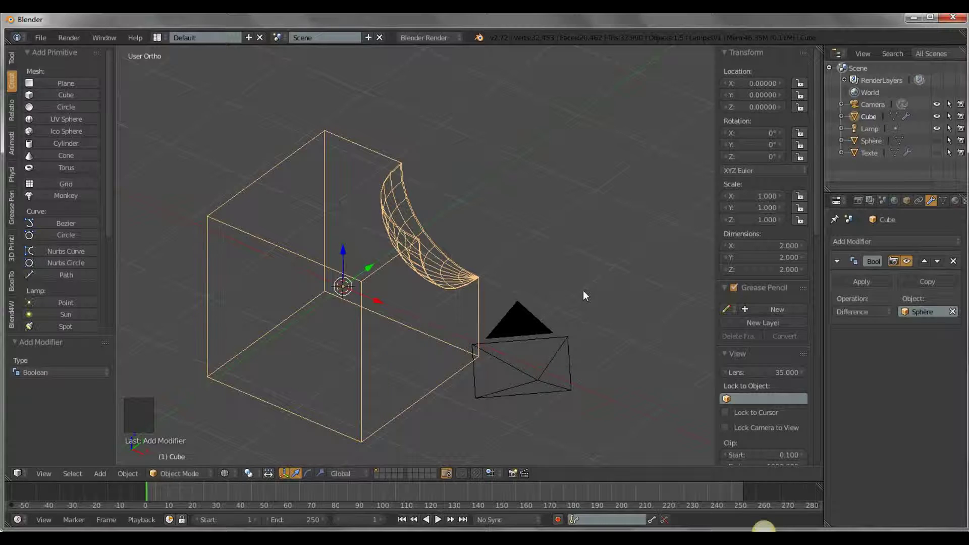
# - Return to solid shading and examine the spherical cut in the cube's corner from several angles
pyautogui.press('z')
pyautogui.moveTo(580, 293)
pyautogui.mouseDown(button='middle')
pyautogui.moveTo(470, 334)
pyautogui.moveTo(498, 261)
pyautogui.mouseUp(button='middle')
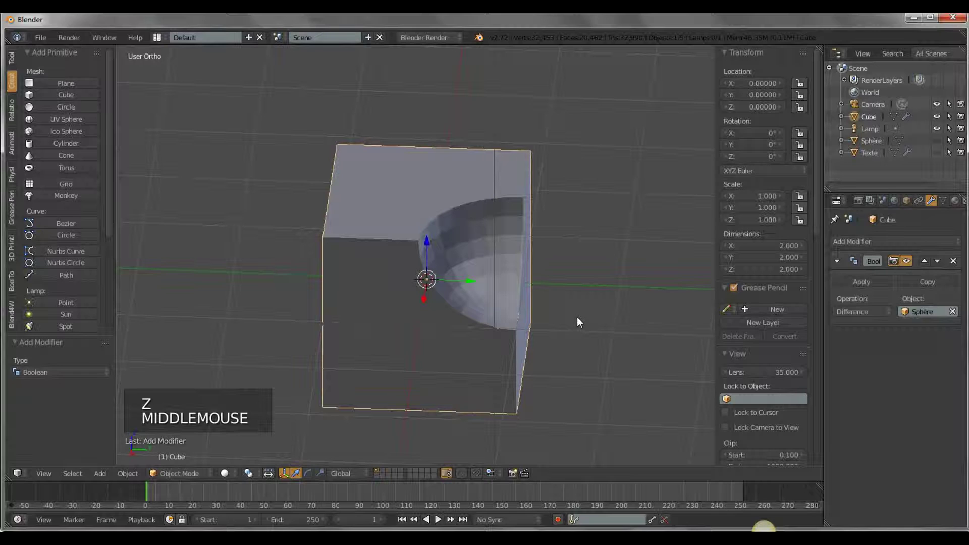
pyautogui.moveTo(587, 336); pyautogui.dragTo(572, 304, button='middle')
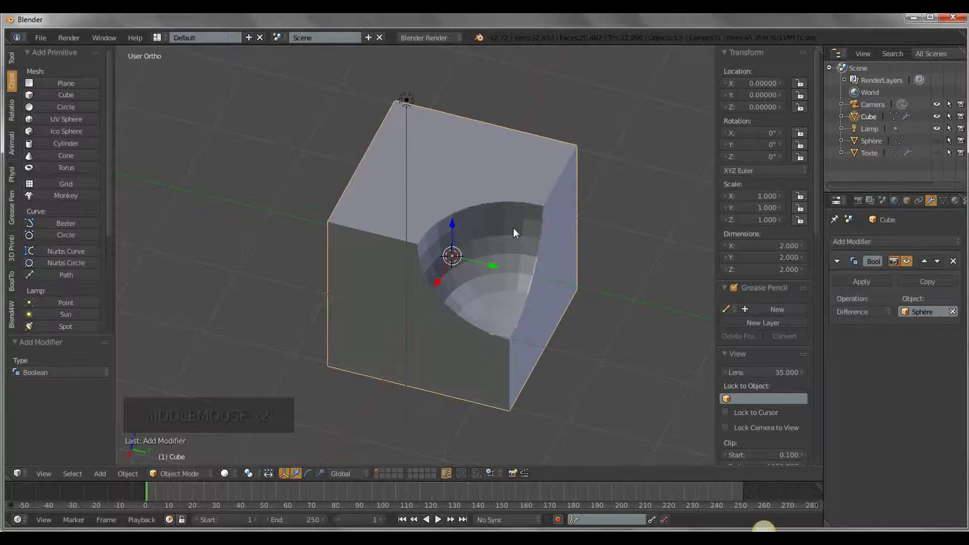
pyautogui.moveTo(489, 360); pyautogui.dragTo(373, 286, button='middle')
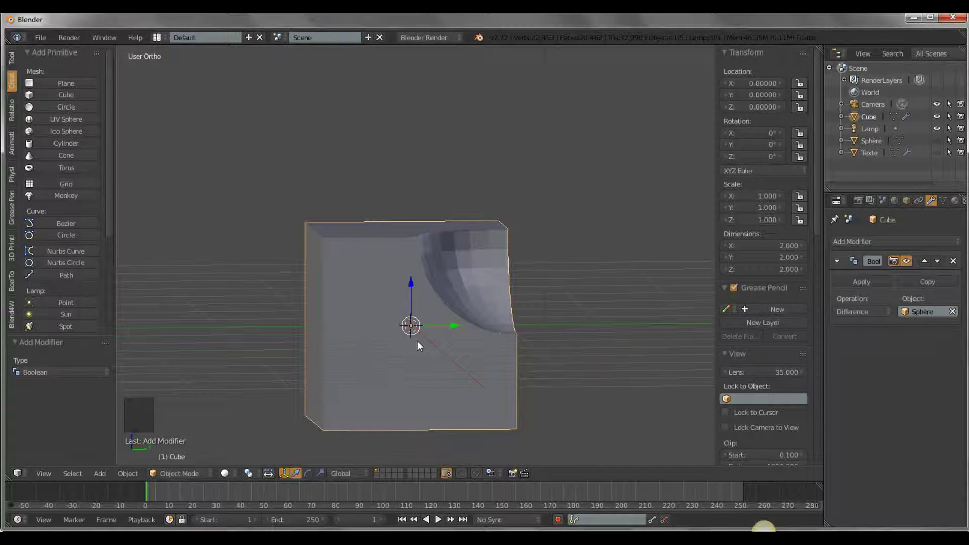
pyautogui.moveTo(457, 353); pyautogui.dragTo(457, 325, button='middle')
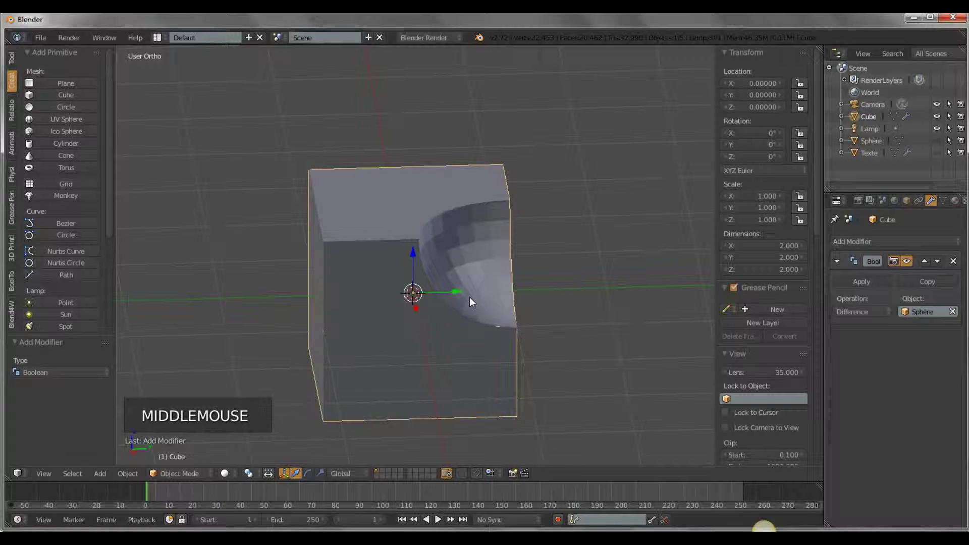
pyautogui.moveTo(541, 311); pyautogui.dragTo(517, 353, button='middle')
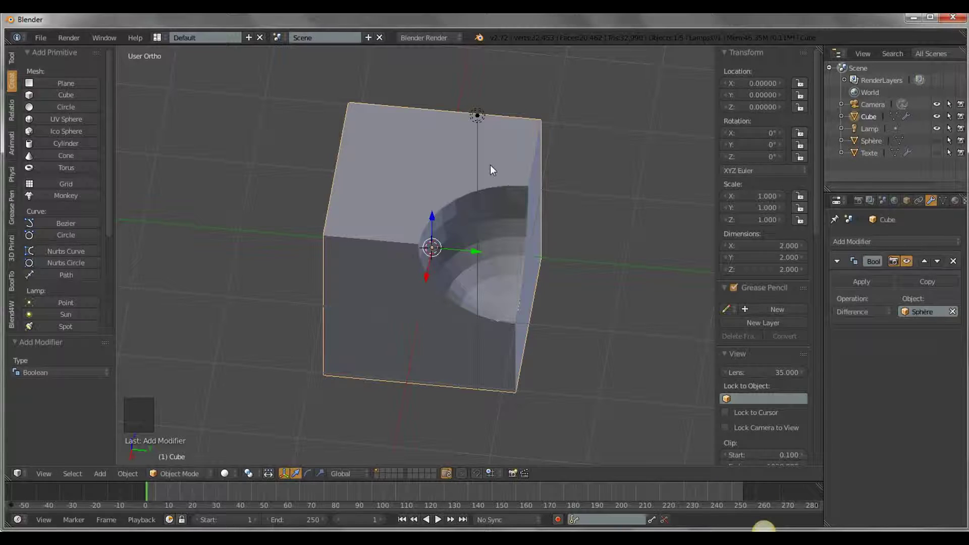
# - Remove the Boolean modifier from the cube and flatten the cube along Z to a scale of about 0.247
pyautogui.click(954, 262)
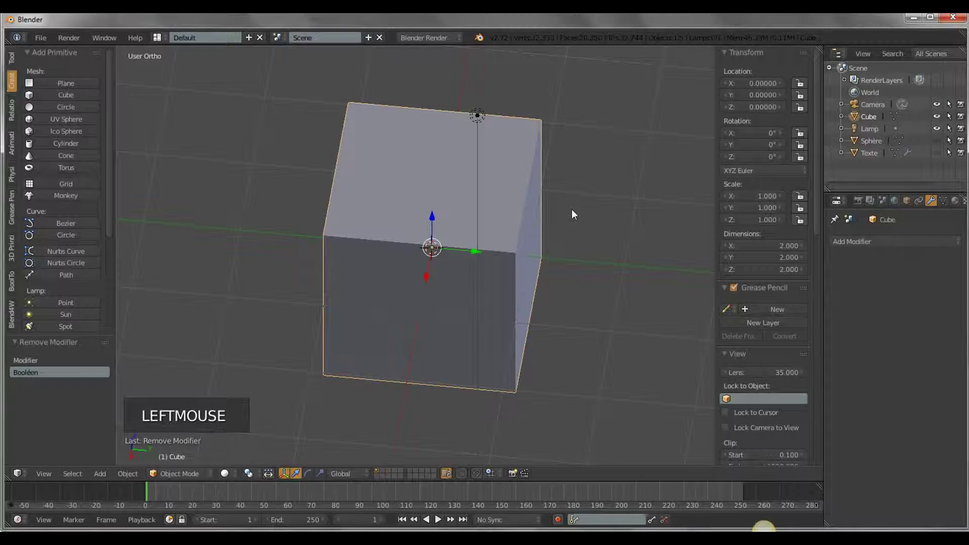
pyautogui.moveTo(589, 307); pyautogui.dragTo(595, 254, button='middle')
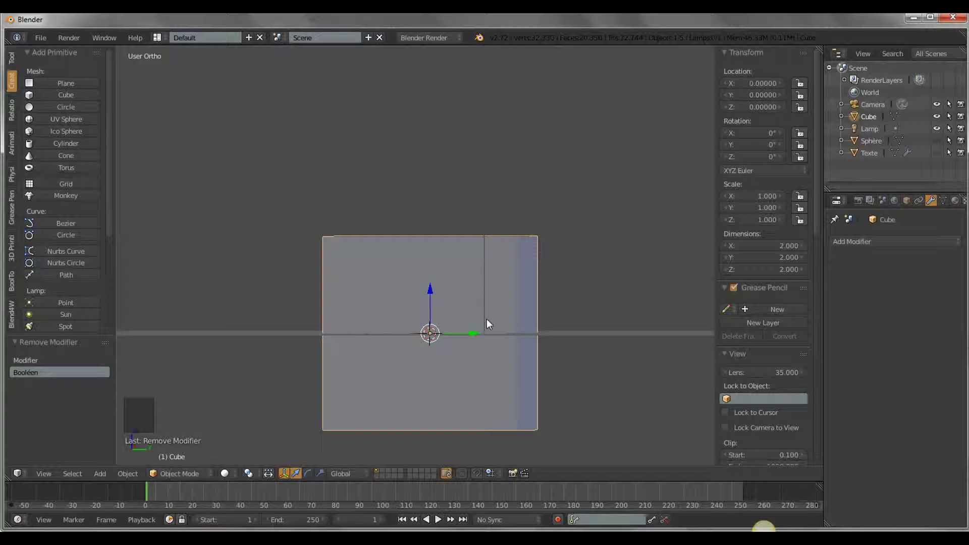
pyautogui.press('s')
pyautogui.press('z')
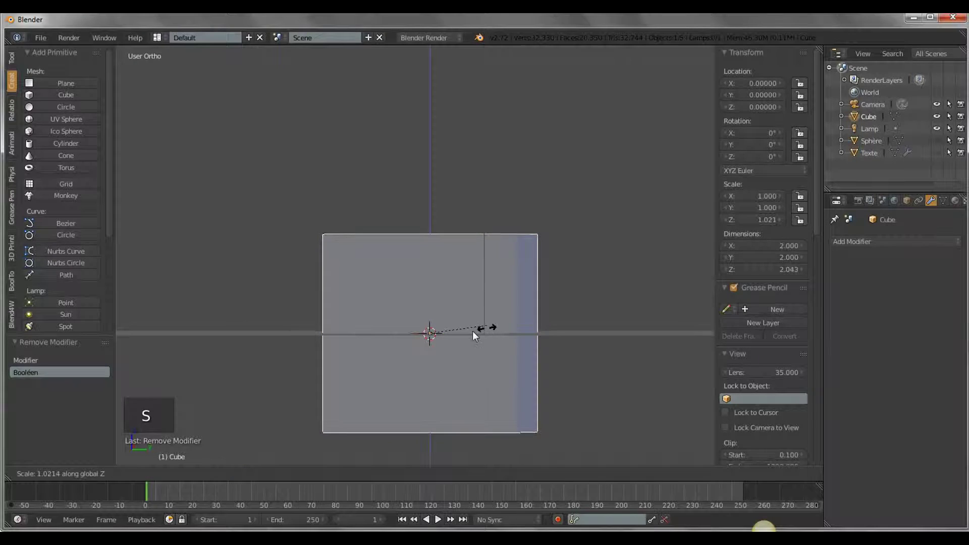
pyautogui.click(445, 337)
pyautogui.moveTo(613, 301); pyautogui.dragTo(616, 356, button='middle')
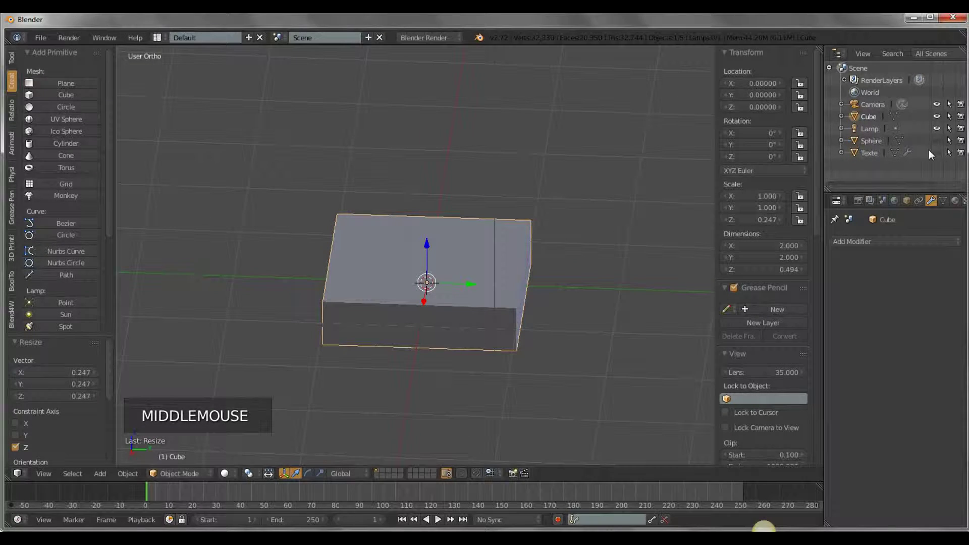
# - Make the hidden Texte object visible and examine its beveled letters where they overlap the flattened cube
pyautogui.click(939, 153)
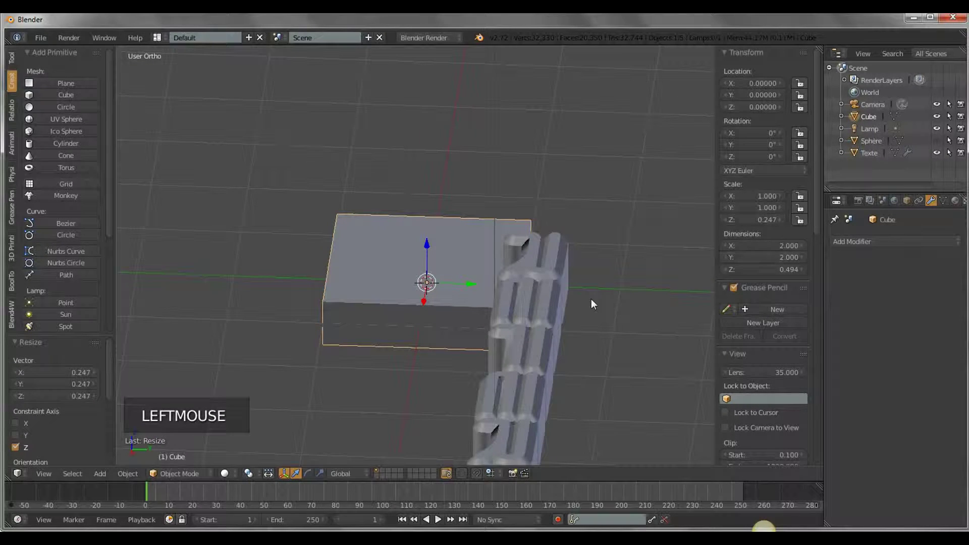
pyautogui.moveTo(621, 383); pyautogui.dragTo(615, 338, button='middle')
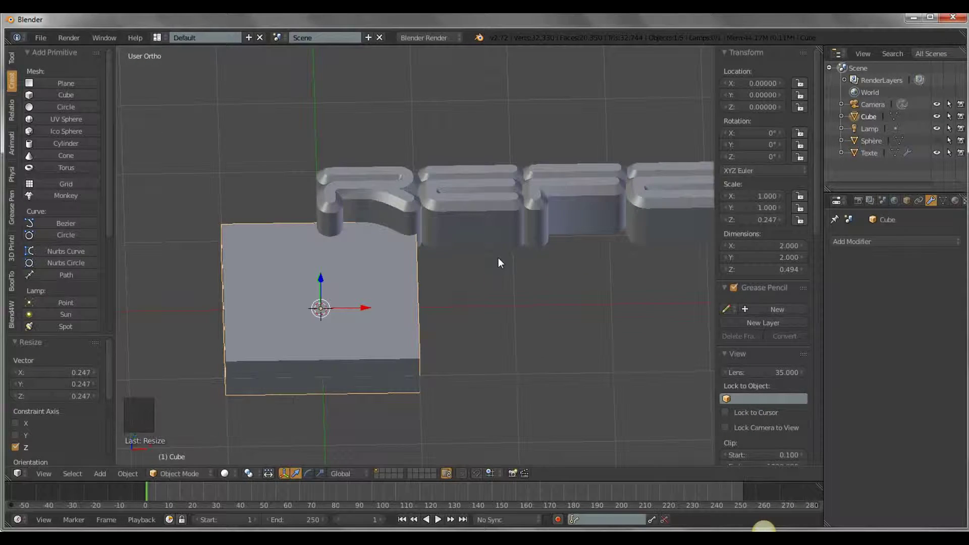
pyautogui.scroll(-3, 571, 295)
pyautogui.moveTo(570, 293); pyautogui.dragTo(509, 285, button='middle')
pyautogui.scroll(4, 484, 241)
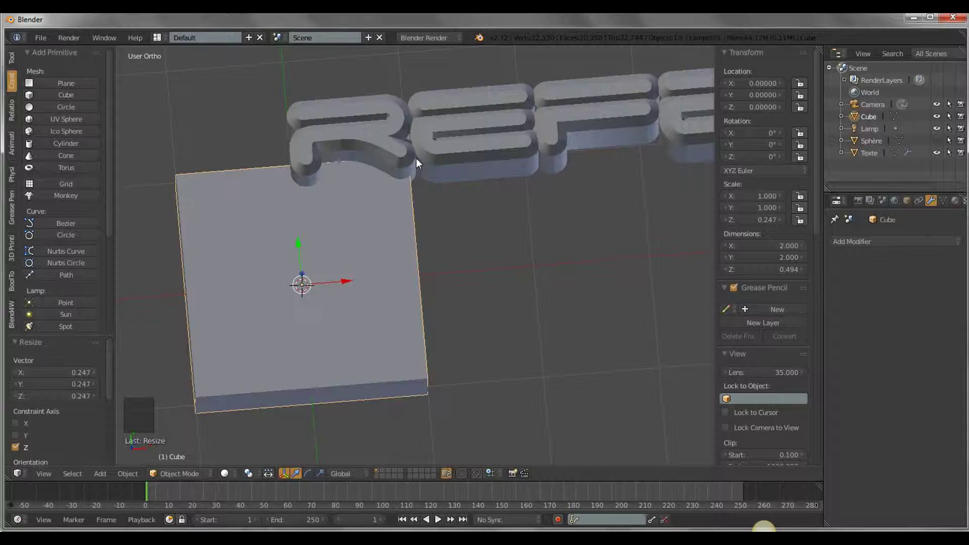
pyautogui.scroll(4, 416, 158)
pyautogui.scroll(-2, 424, 127)
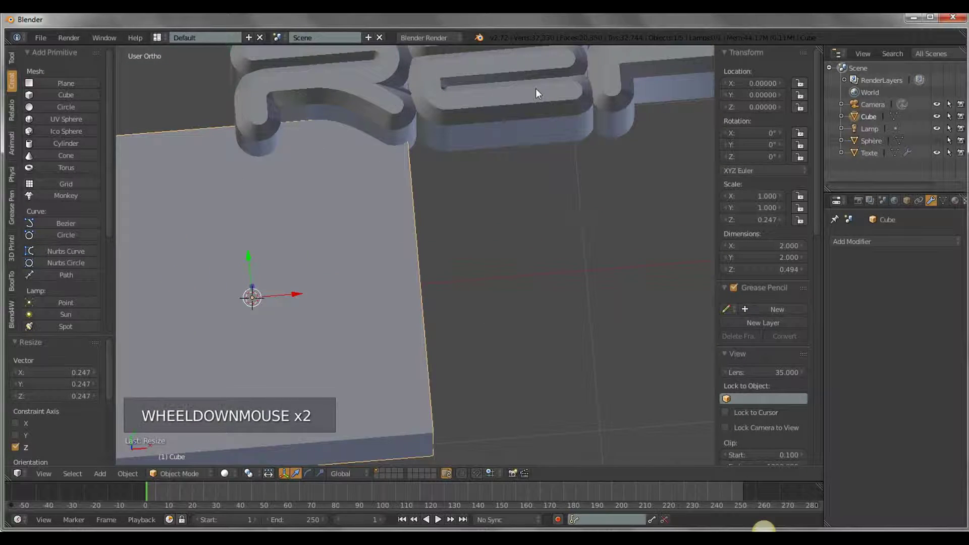
# - Set Cube as the target object of the Texte object's Difference Boolean modifier, widen the modifier settings and examine the overlap
pyautogui.rightClick(265, 91)
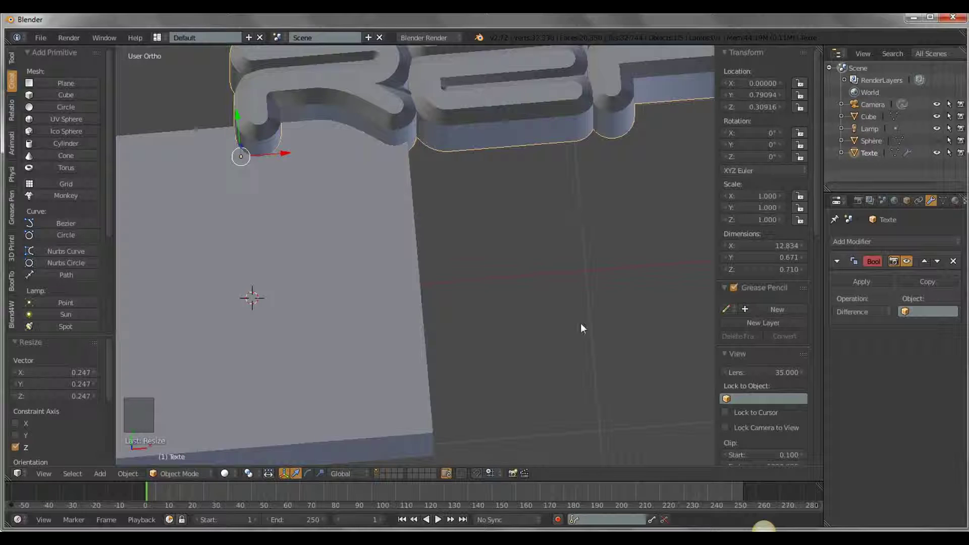
pyautogui.click(934, 312)
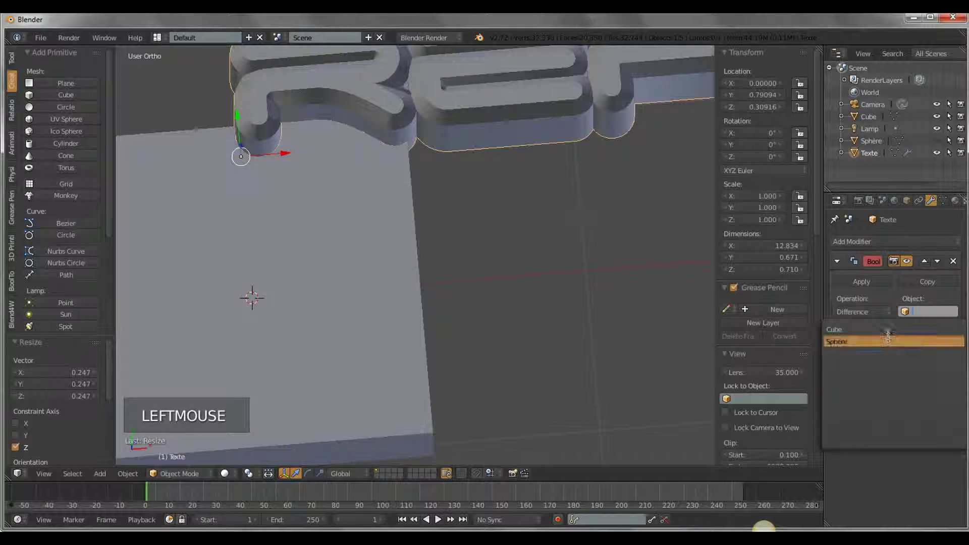
pyautogui.click(890, 331)
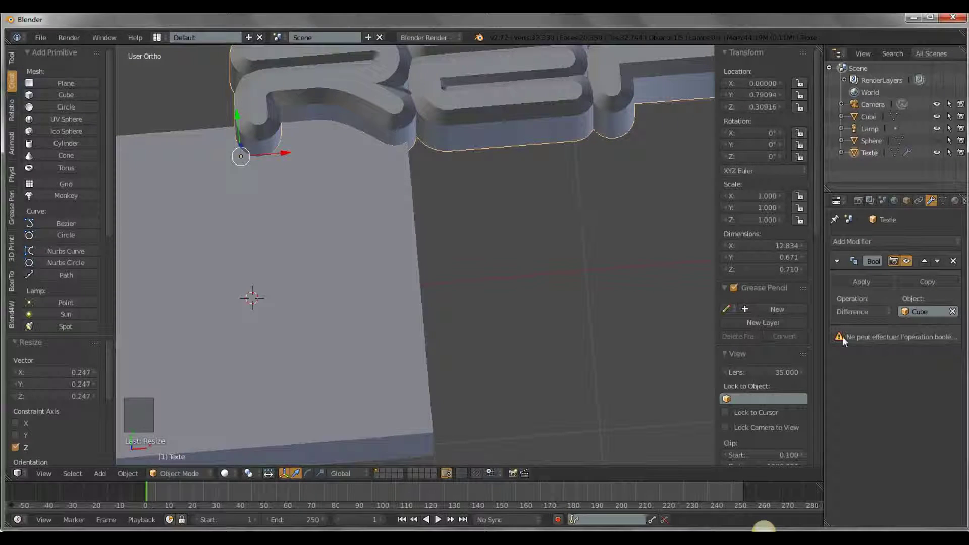
pyautogui.moveTo(812, 311); pyautogui.dragTo(775, 308)
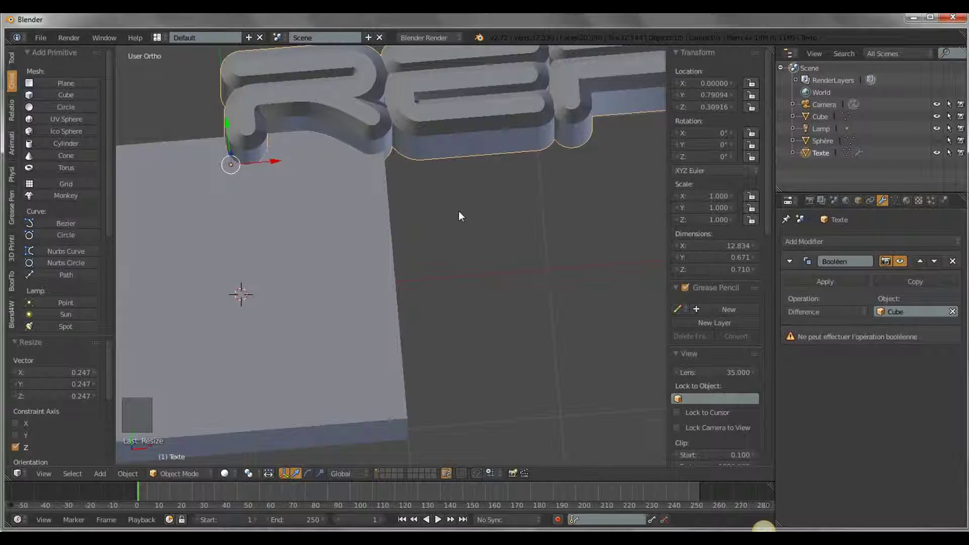
pyautogui.scroll(-4, 492, 254)
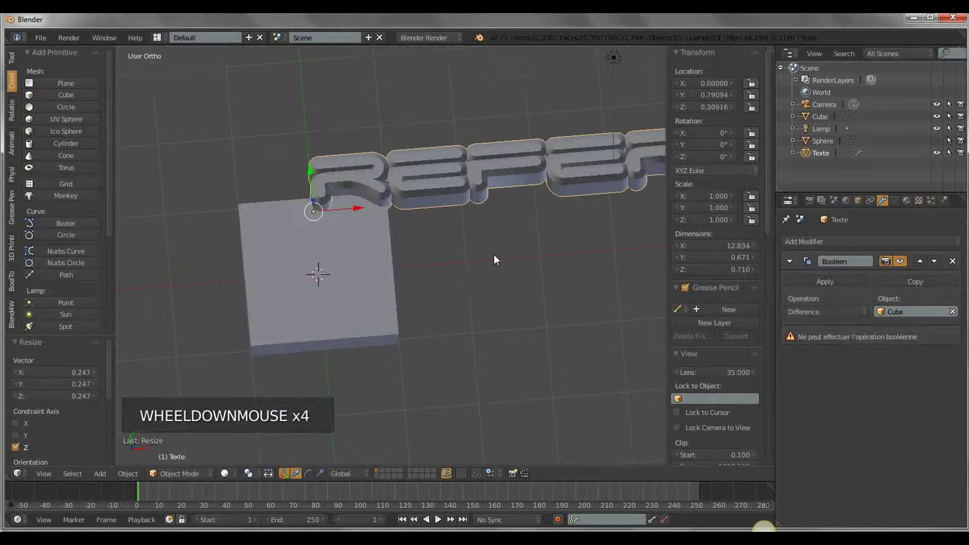
pyautogui.scroll(-1, 494, 255)
pyautogui.moveTo(464, 270); pyautogui.dragTo(469, 201, button='middle')
pyautogui.moveTo(444, 320); pyautogui.dragTo(433, 236, button='middle')
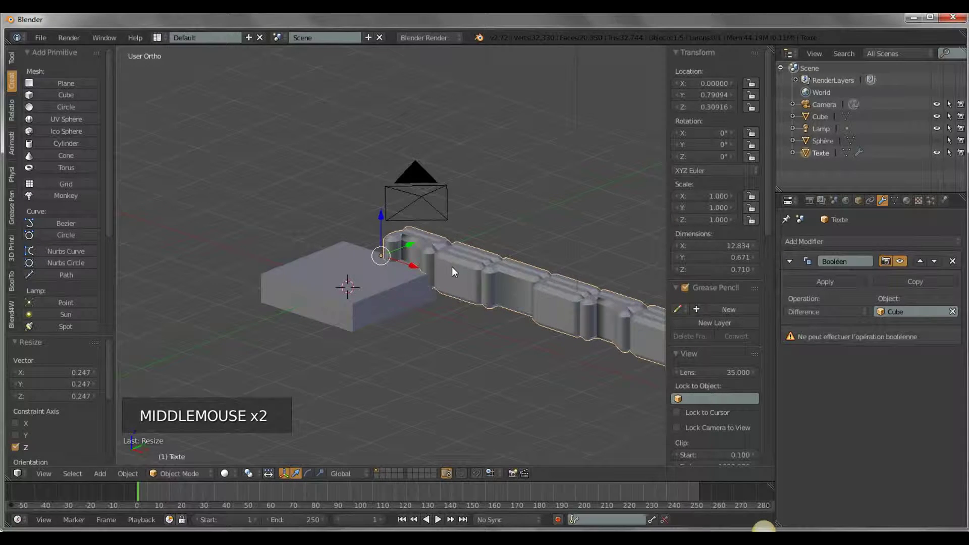
pyautogui.moveTo(492, 338); pyautogui.dragTo(785, 263, button='middle')
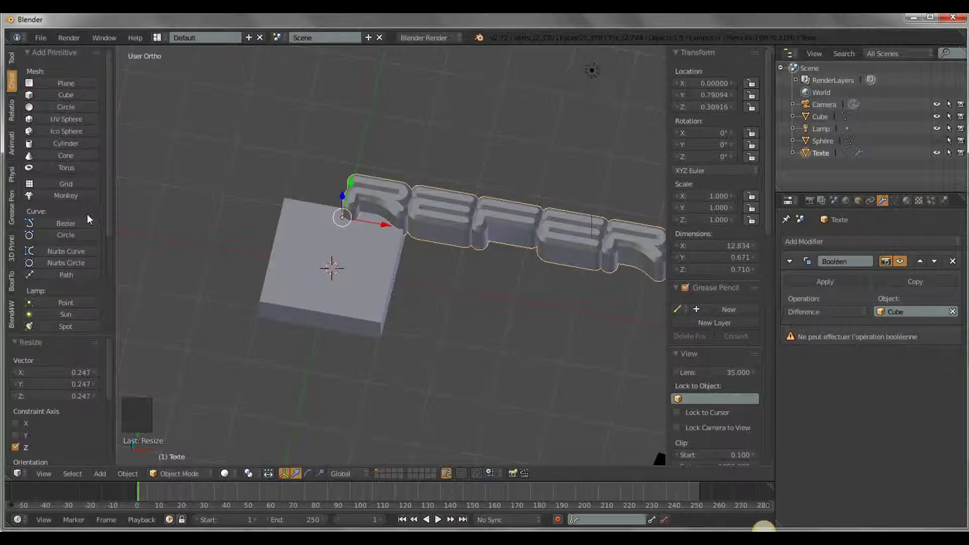
# - Run all the 3D printing mesh checks on the text and widen the tool shelf to read the full report
pyautogui.click(13, 252)
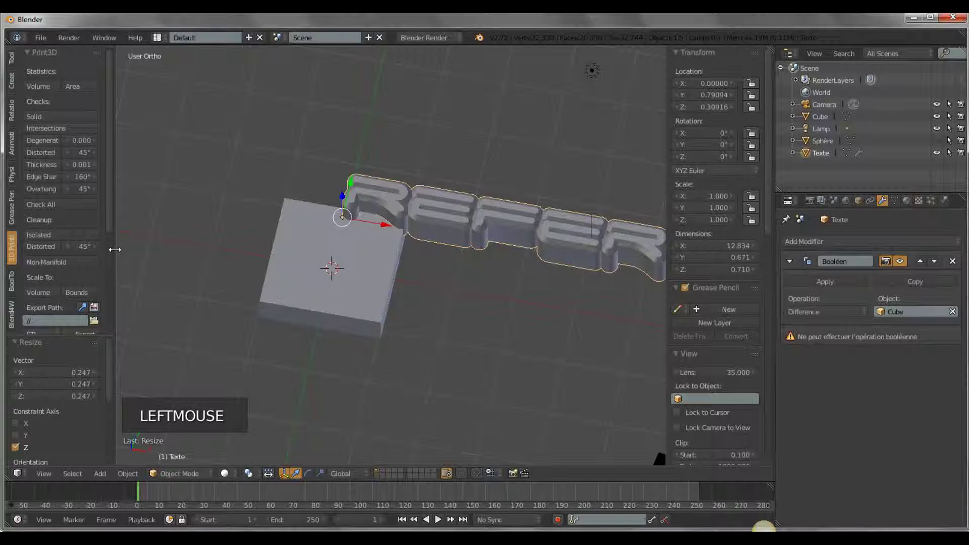
pyautogui.click(164, 246)
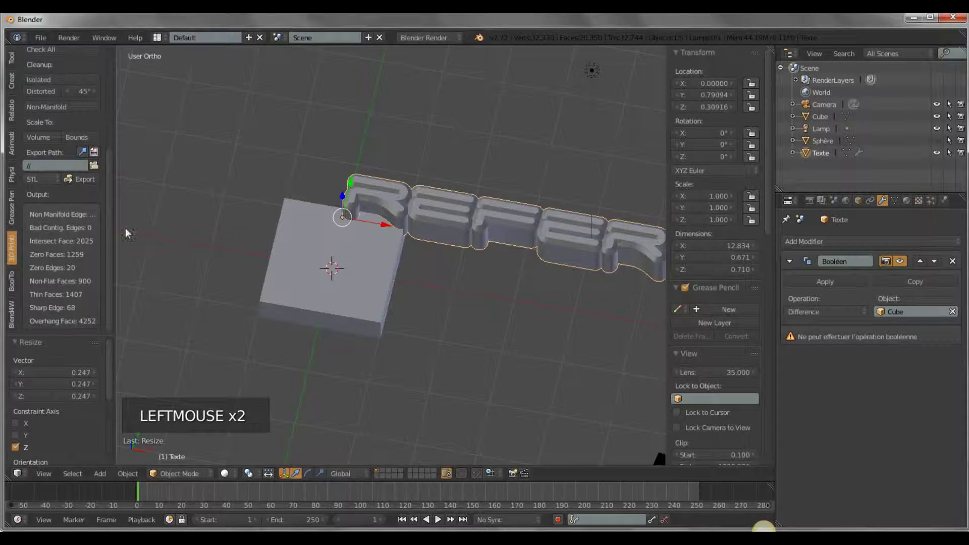
pyautogui.scroll(2, 69, 191)
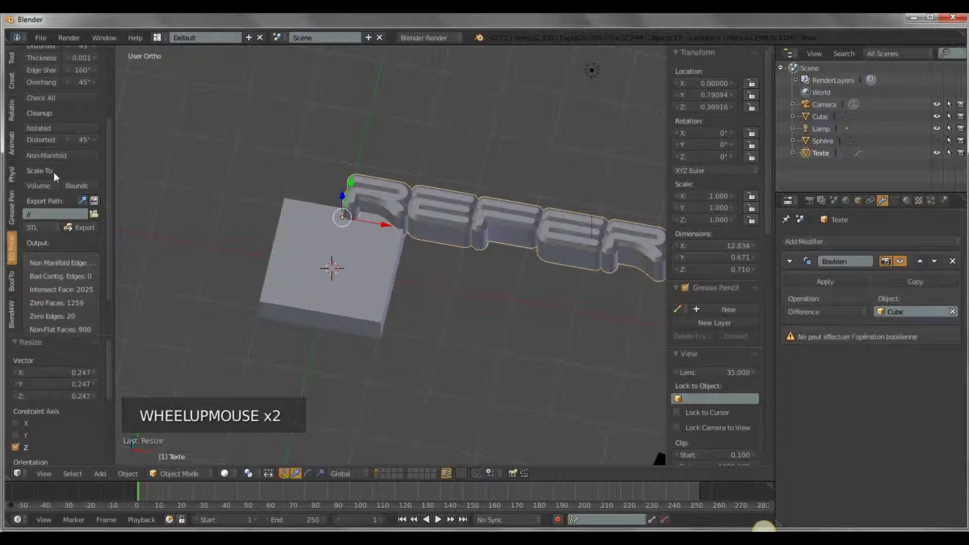
pyautogui.click(42, 99)
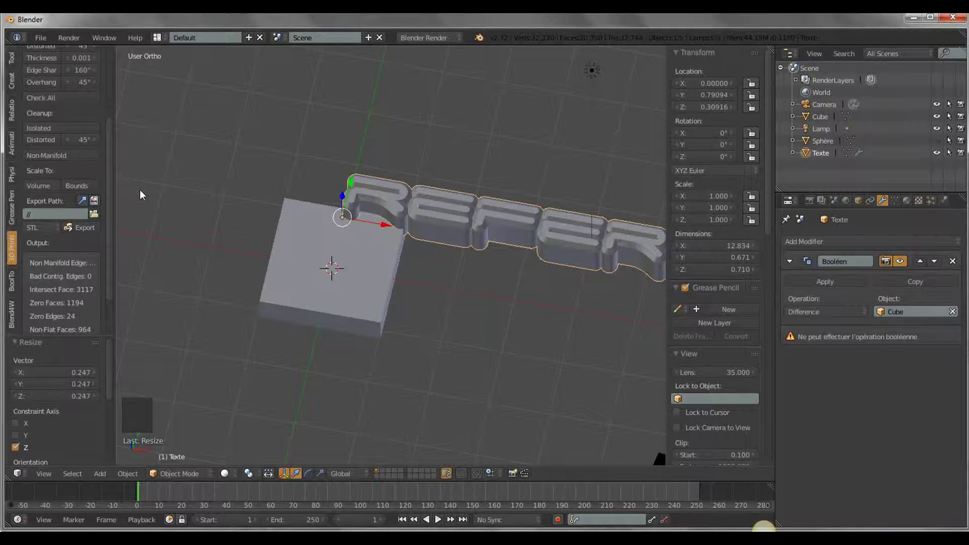
pyautogui.moveTo(111, 215); pyautogui.dragTo(176, 235)
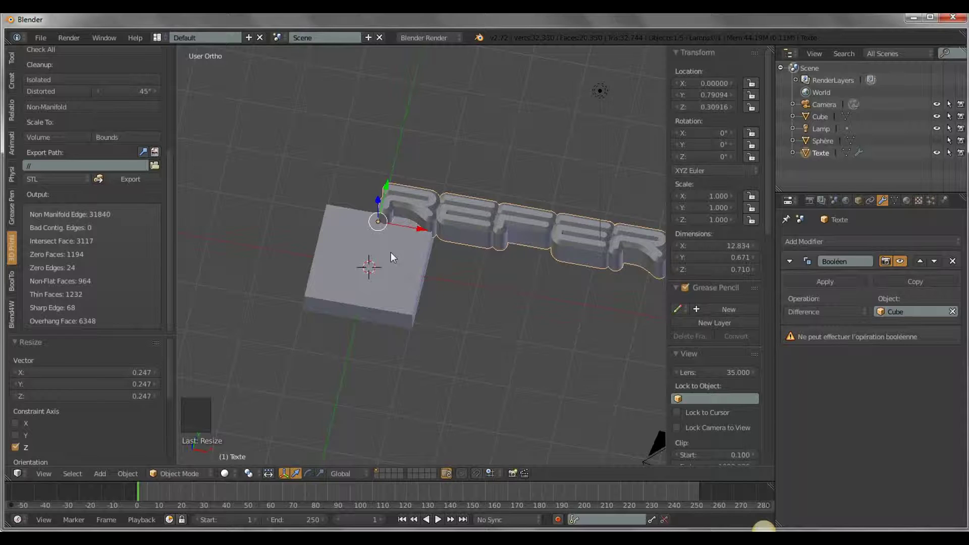
pyautogui.scroll(4, 133, 264)
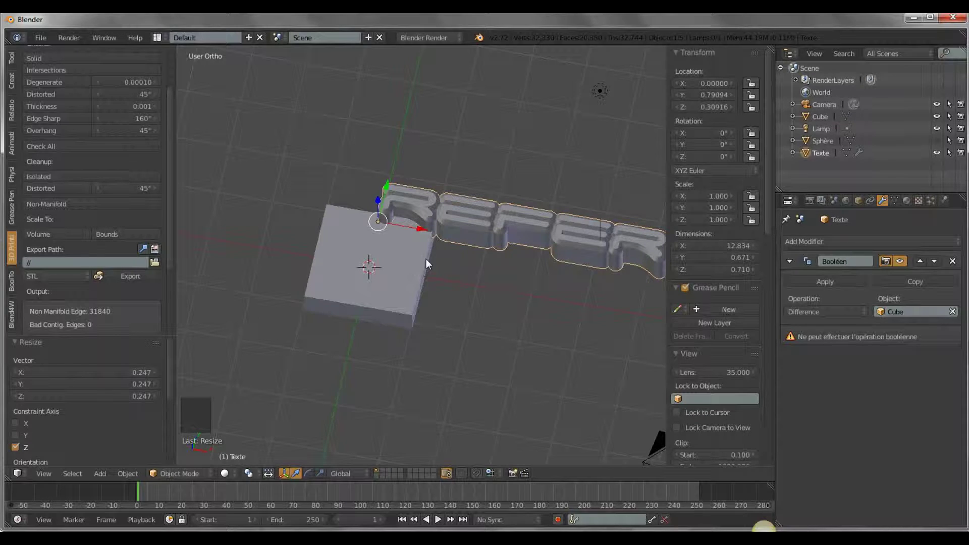
# - Enter Edit Mode on the text and select its non-manifold edges from the check report
pyautogui.press('Tab')
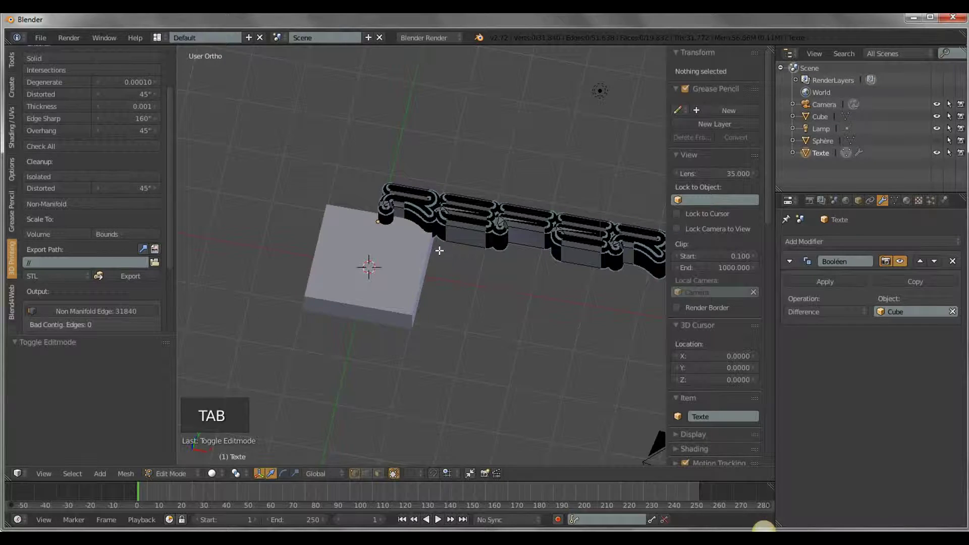
pyautogui.click(97, 313)
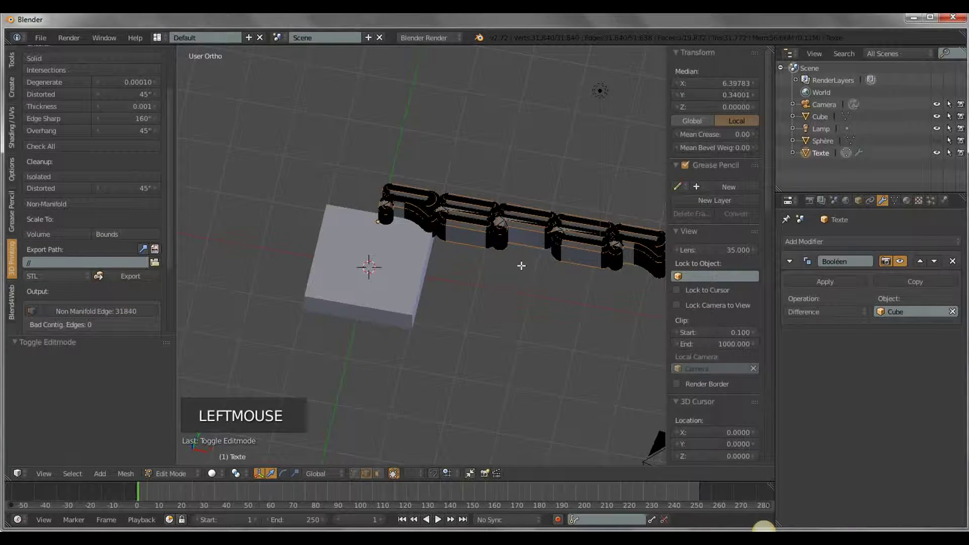
pyautogui.moveTo(541, 283)
pyautogui.mouseDown(button='middle')
pyautogui.moveTo(546, 392)
pyautogui.moveTo(547, 287)
pyautogui.mouseUp(button='middle')
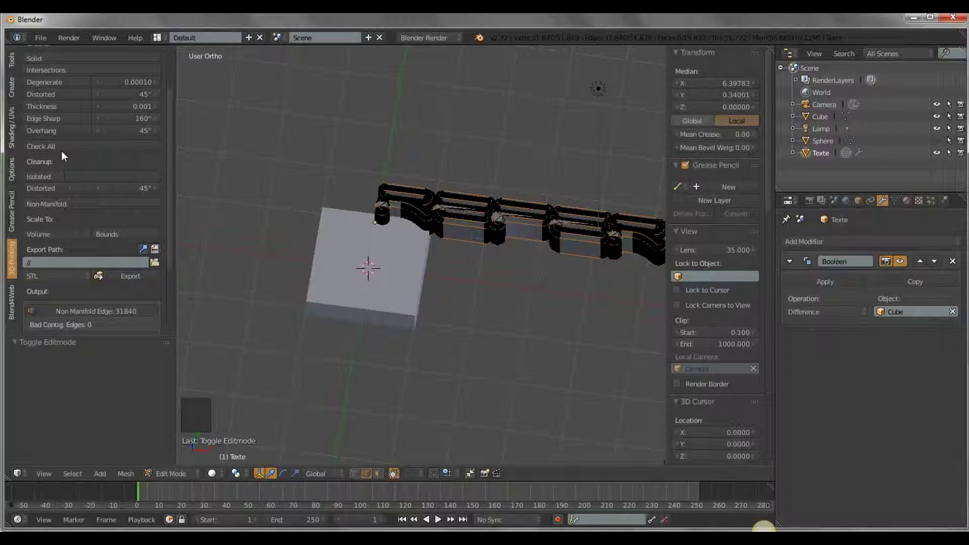
# - Clean up the text's non-manifold geometry, return to Object Mode and inspect the letters beside the flattened cube
pyautogui.click(54, 204)
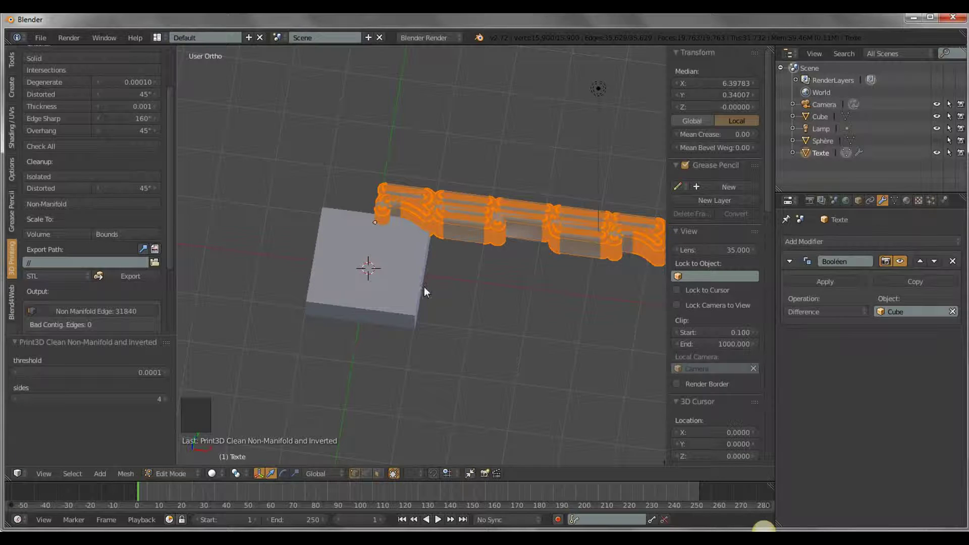
pyautogui.press('Tab')
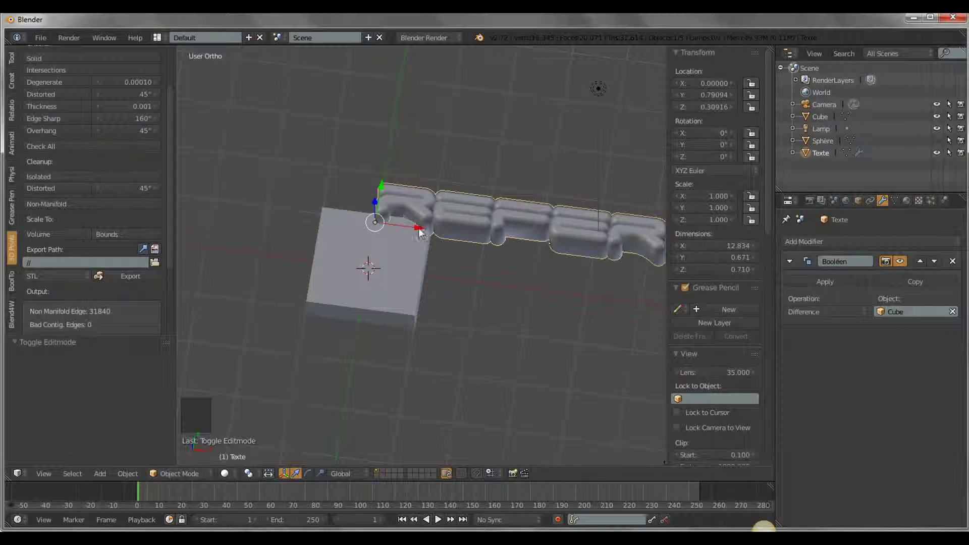
pyautogui.scroll(3, 446, 209)
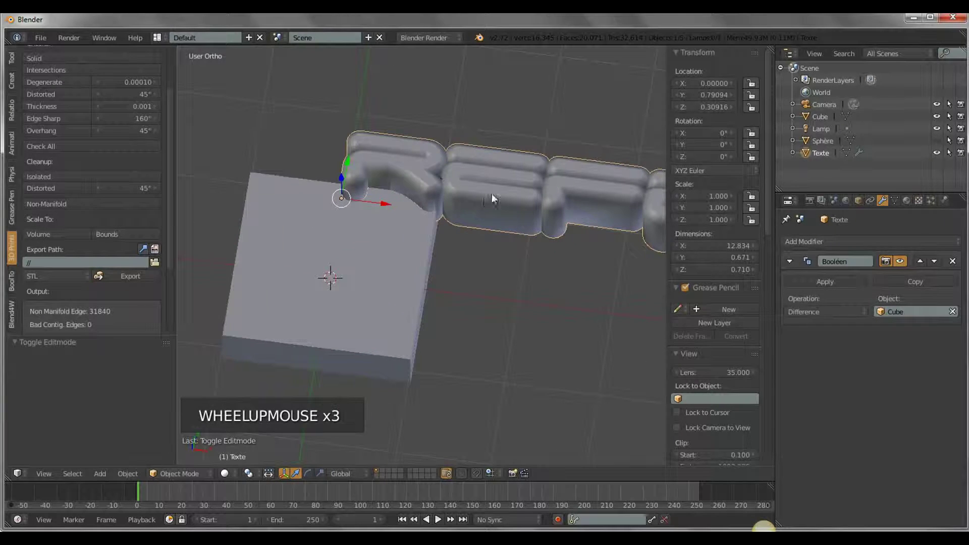
pyautogui.scroll(-3, 532, 207)
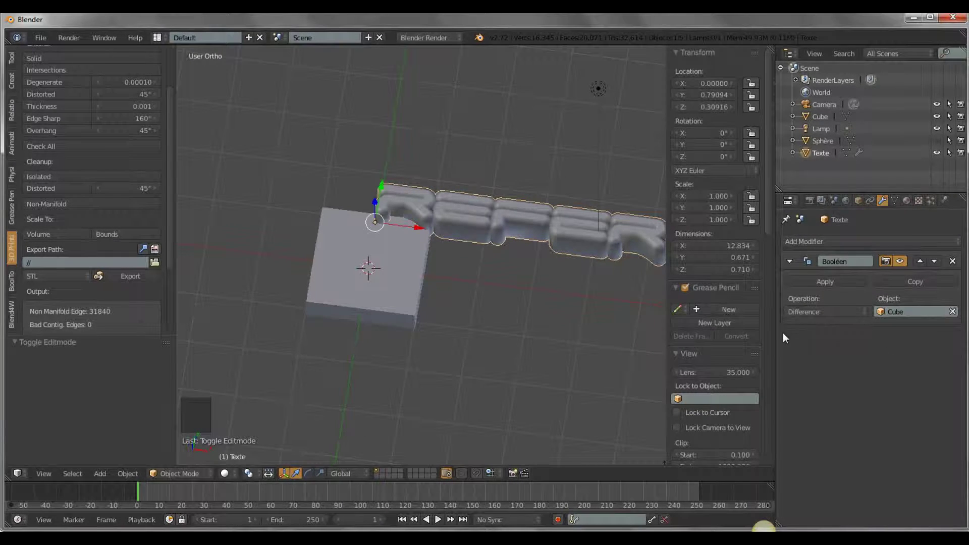
# - Apply the text's Boolean modifier, hide the cube and examine the cut in the first letter from several angles
pyautogui.click(826, 281)
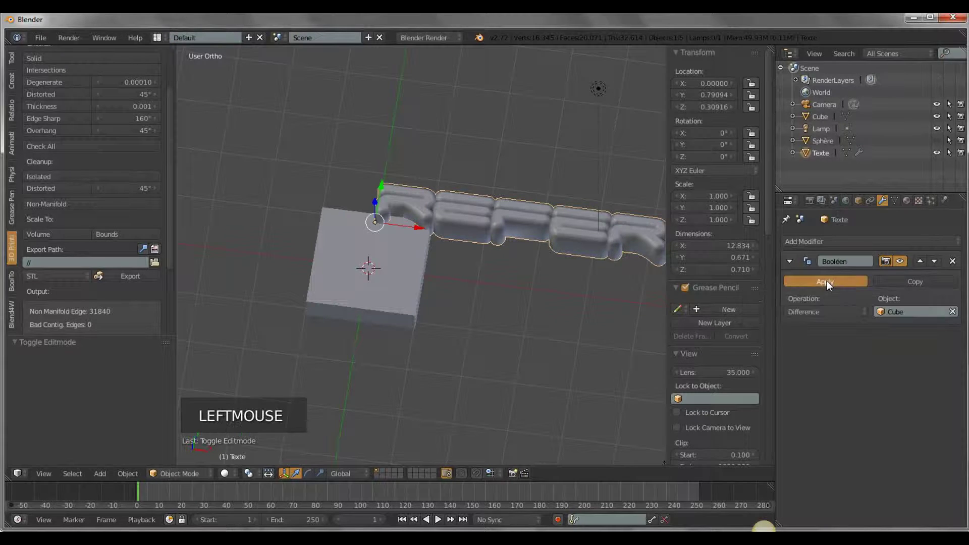
pyautogui.click(935, 116)
pyautogui.moveTo(525, 257); pyautogui.dragTo(523, 207, button='middle')
pyautogui.moveTo(417, 332); pyautogui.dragTo(374, 297, button='middle')
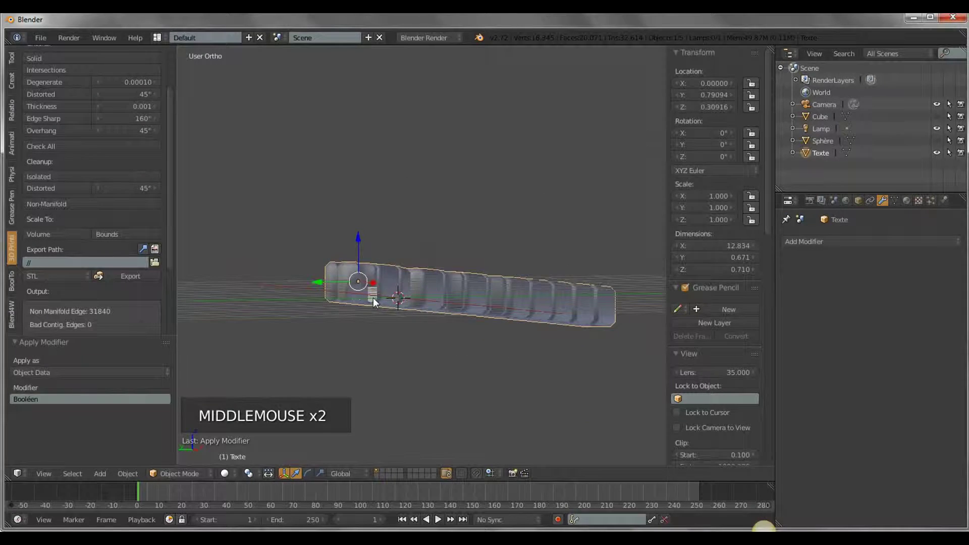
pyautogui.scroll(3, 374, 298)
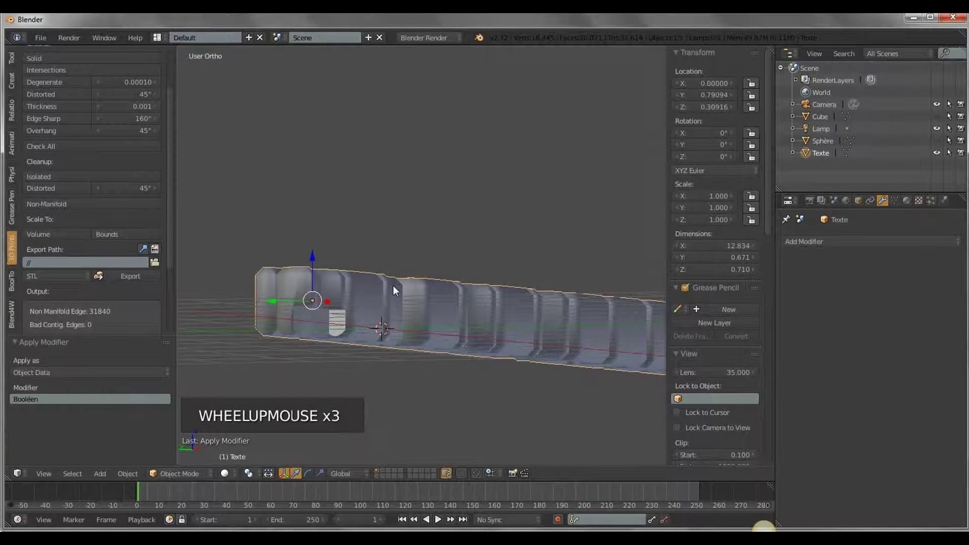
pyautogui.moveTo(392, 320); pyautogui.dragTo(380, 297, button='middle')
pyautogui.scroll(-2, 380, 296)
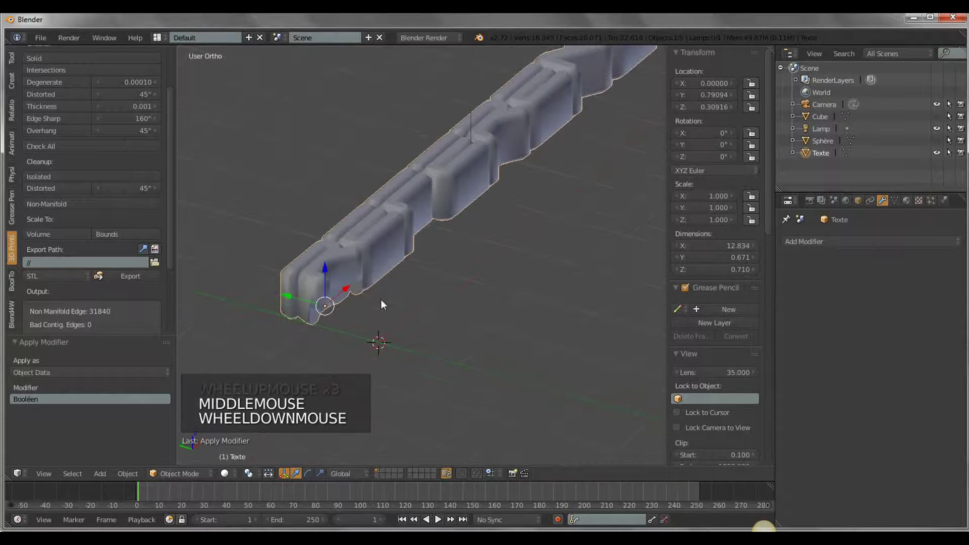
pyautogui.scroll(-4, 506, 253)
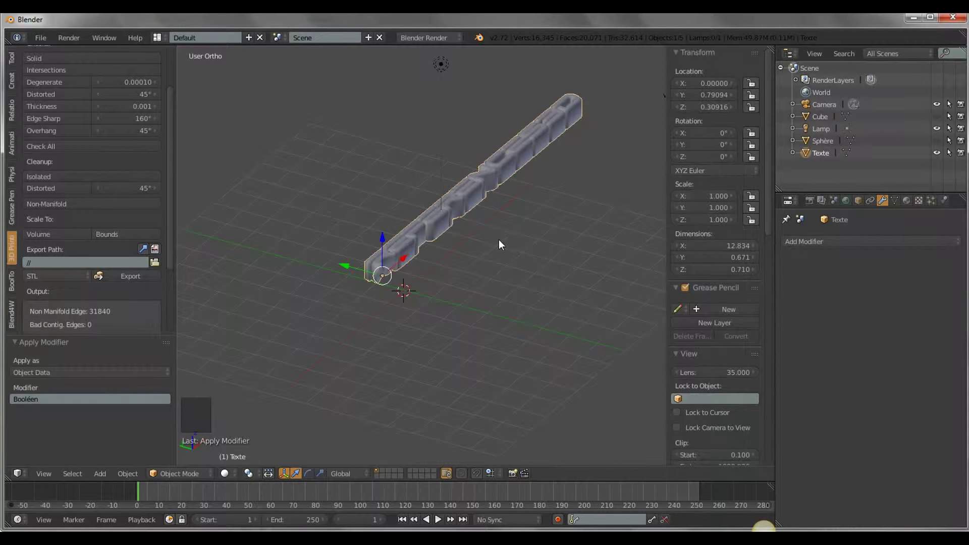
pyautogui.scroll(-3, 500, 236)
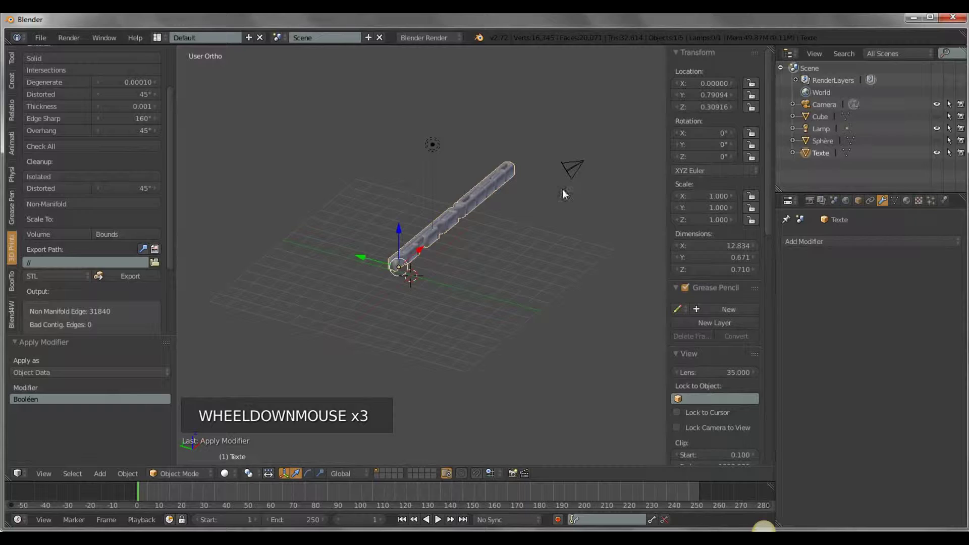